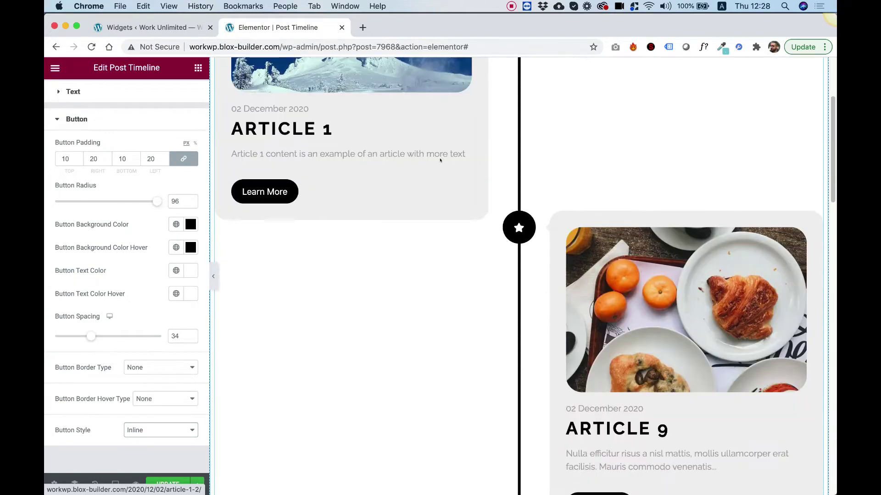
pyautogui.scroll(-10, 440, 162)
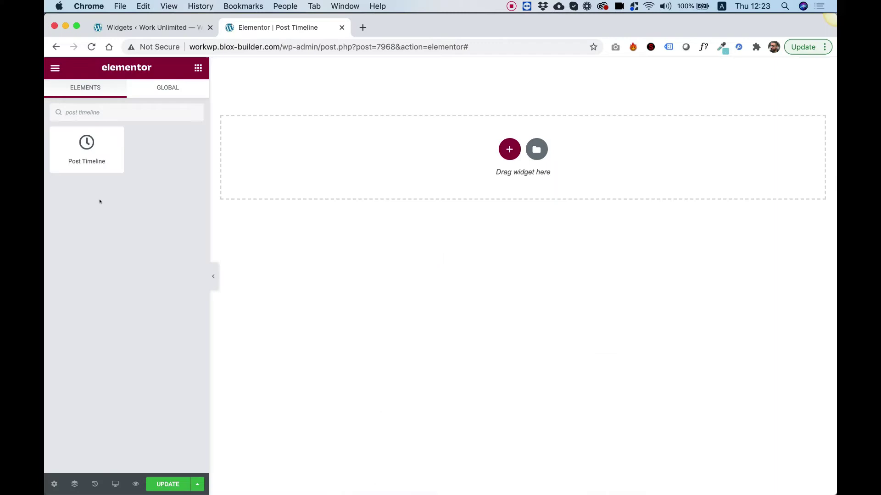
# Step: Place a Post Timeline widget on the empty page and review the listed posts
pyautogui.moveTo(87, 151); pyautogui.dragTo(507, 140)
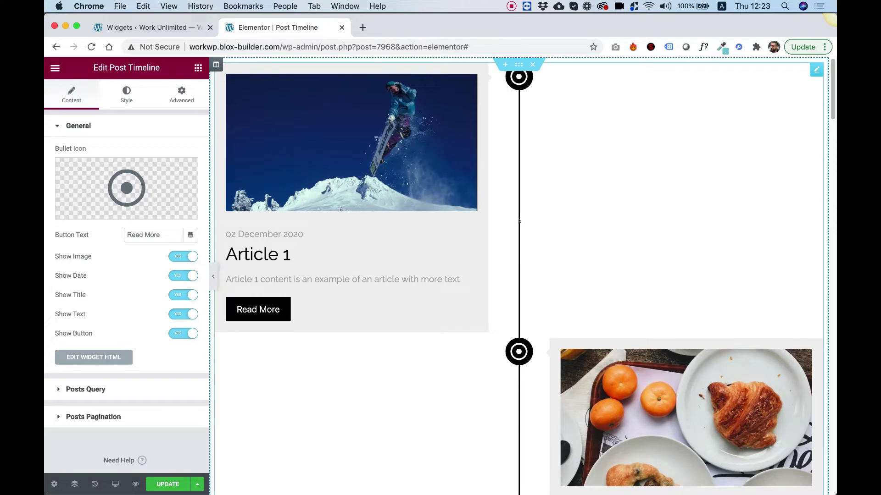
pyautogui.scroll(-3, 495, 212)
pyautogui.scroll(-8, 495, 213)
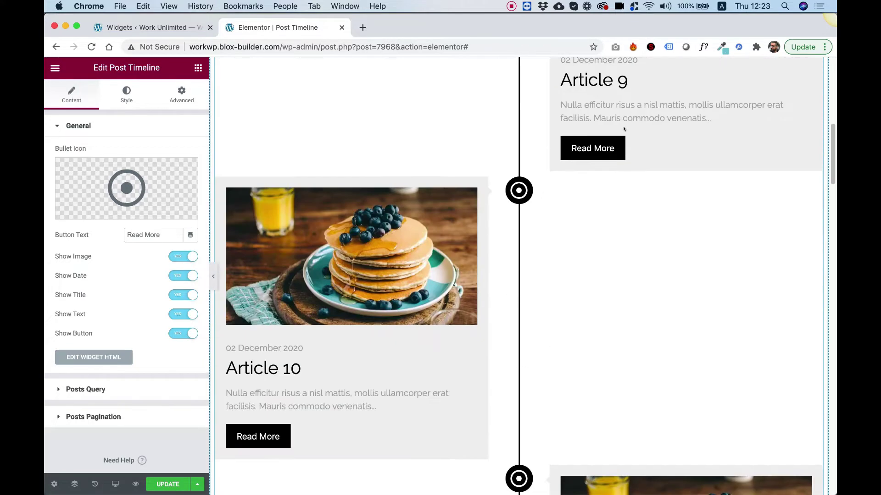
pyautogui.scroll(-10, 454, 259)
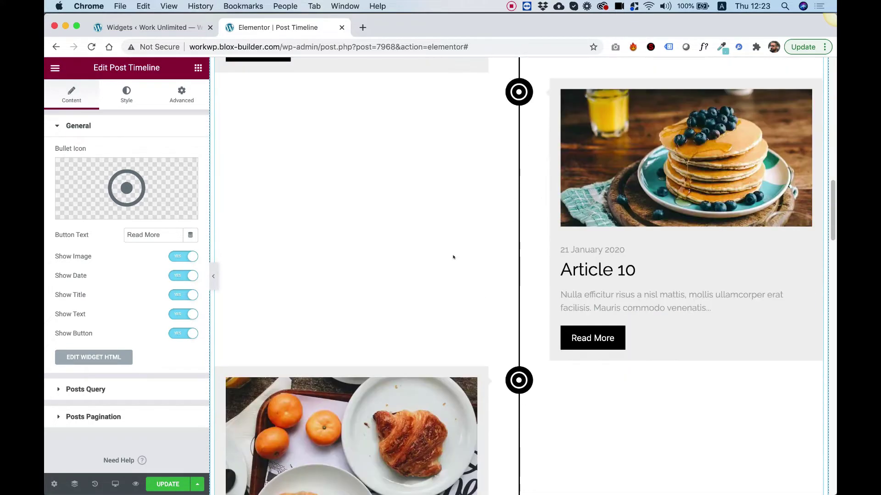
pyautogui.scroll(10, 454, 256)
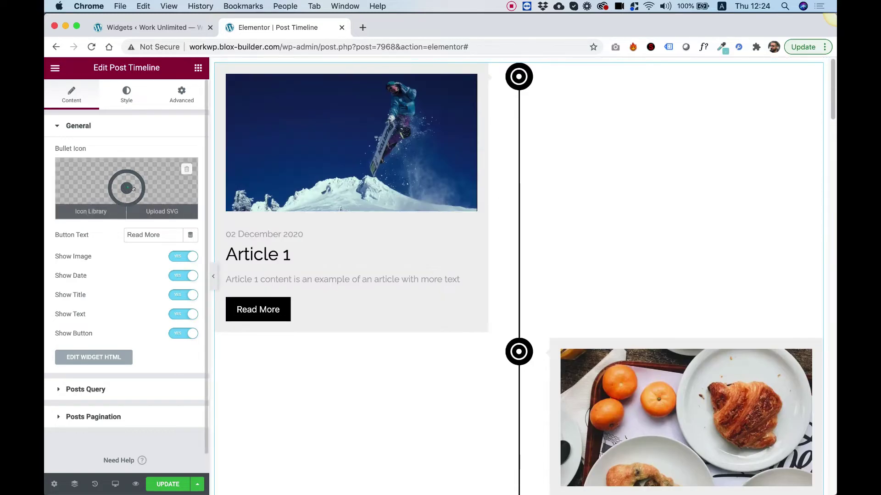
# Step: Set the timeline bullet icon to the solid Star from the Icon Library
pyautogui.click(107, 209)
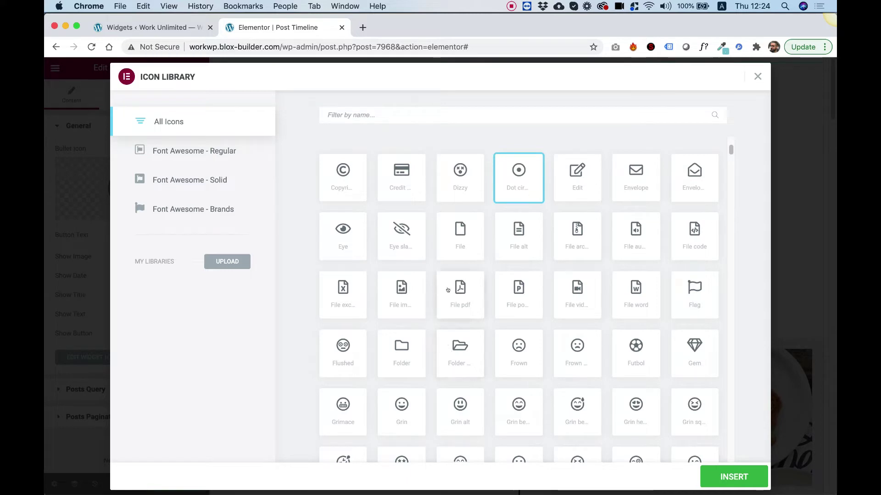
pyautogui.click(384, 114)
pyautogui.write('s')
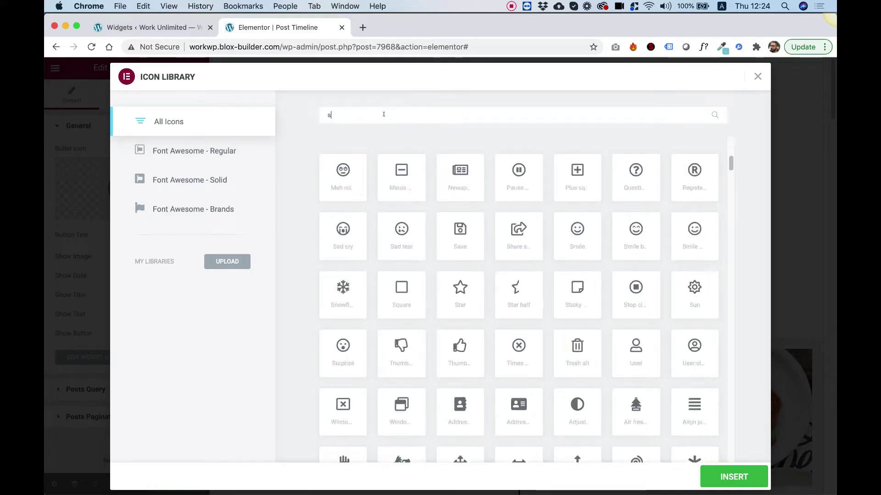
pyautogui.write('tar')
pyautogui.click(638, 183)
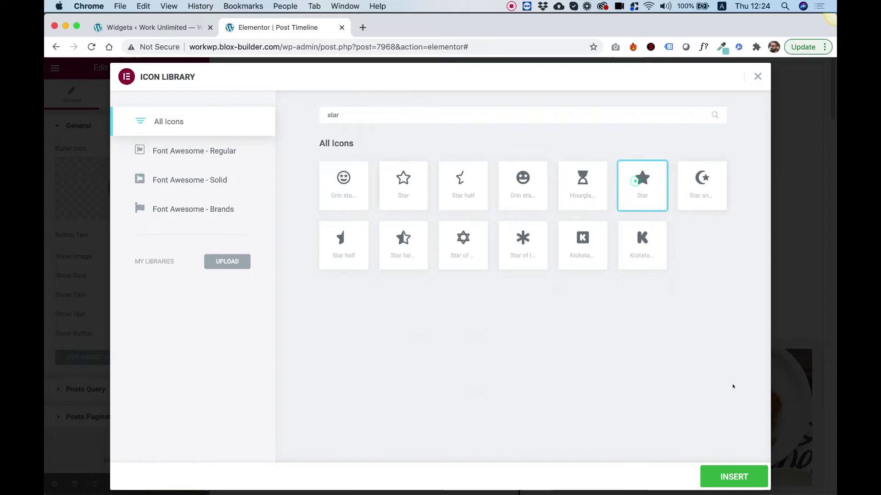
pyautogui.click(734, 477)
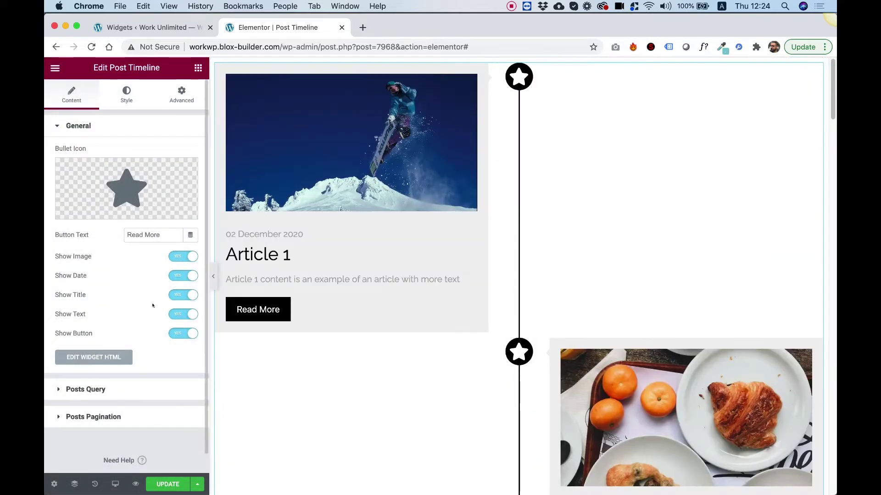
# Step: Change the button text from 'Read More' to 'Learn More'
pyautogui.moveTo(186, 170)
pyautogui.moveTo(162, 232); pyautogui.dragTo(56, 228)
pyautogui.write('Learn More')
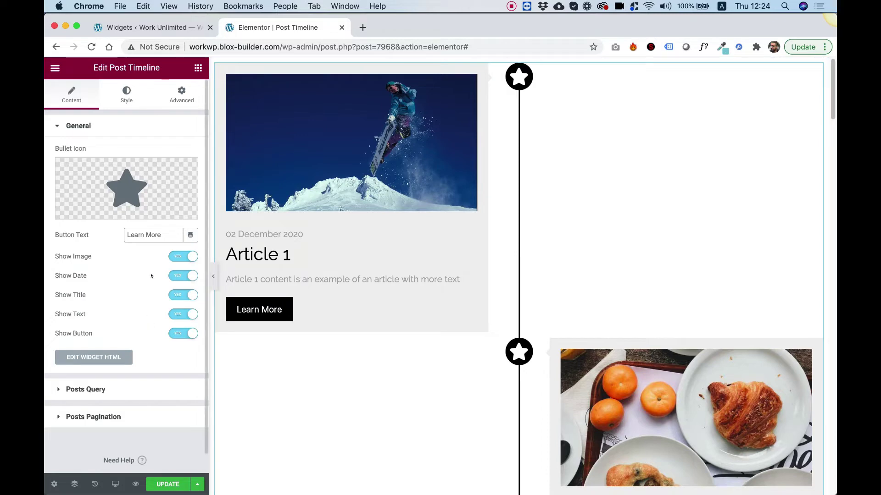
# Step: Toggle Show Image and Show Date off and back on, keeping both visible
pyautogui.click(183, 256)
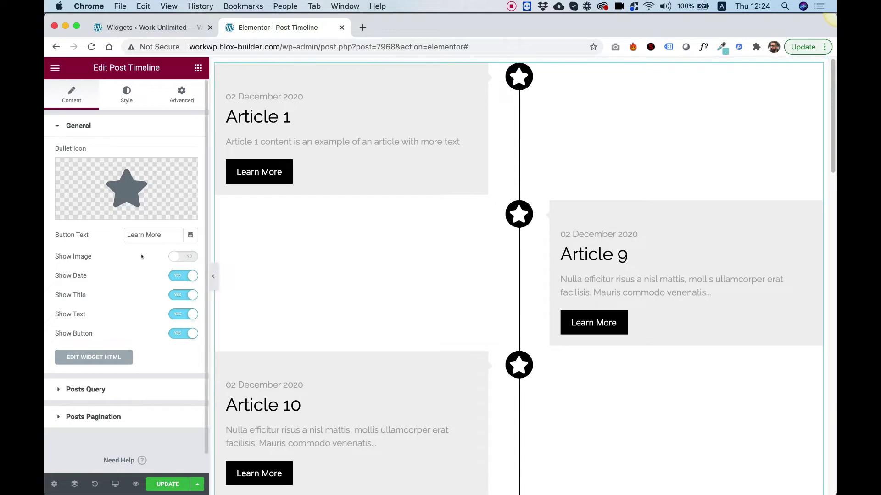
pyautogui.click(183, 256)
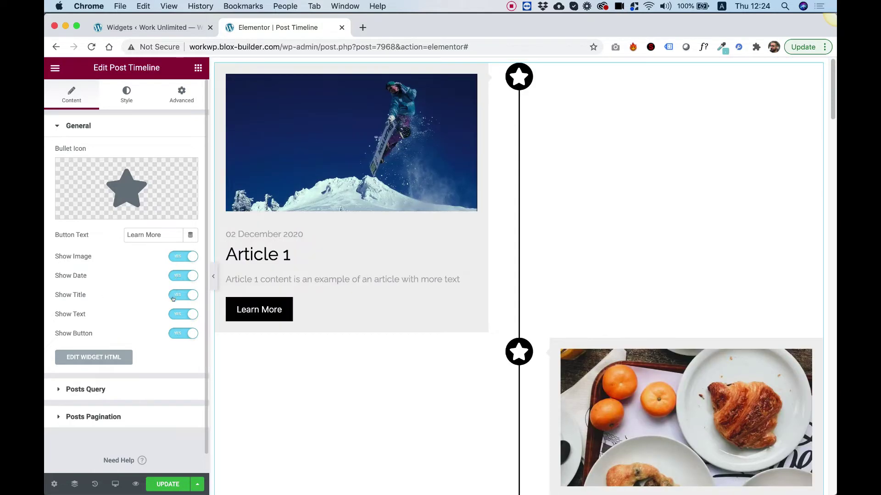
pyautogui.click(178, 274)
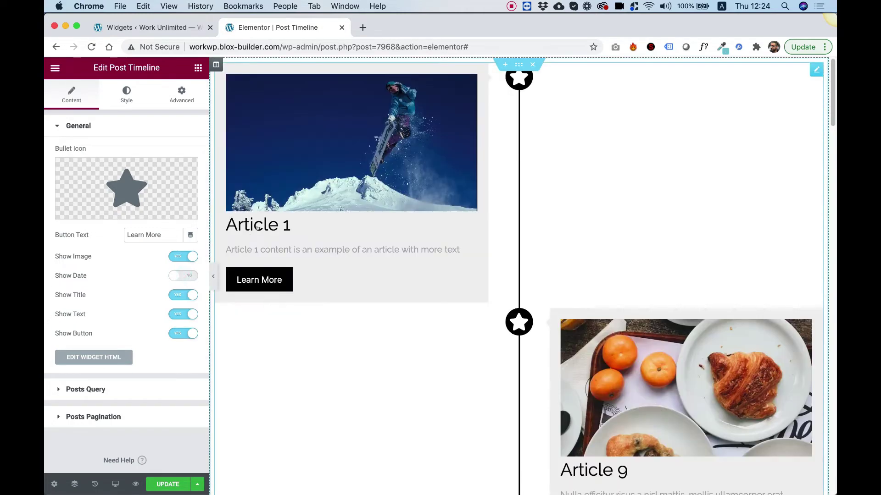
pyautogui.click(183, 275)
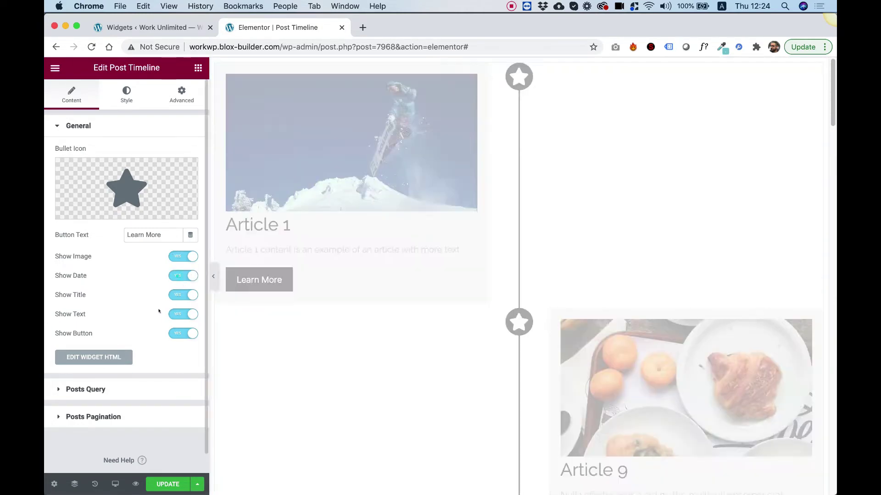
# Step: Set Max Posts to 5 in Posts Query, leaving Posts Source on Custom Posts
pyautogui.click(92, 389)
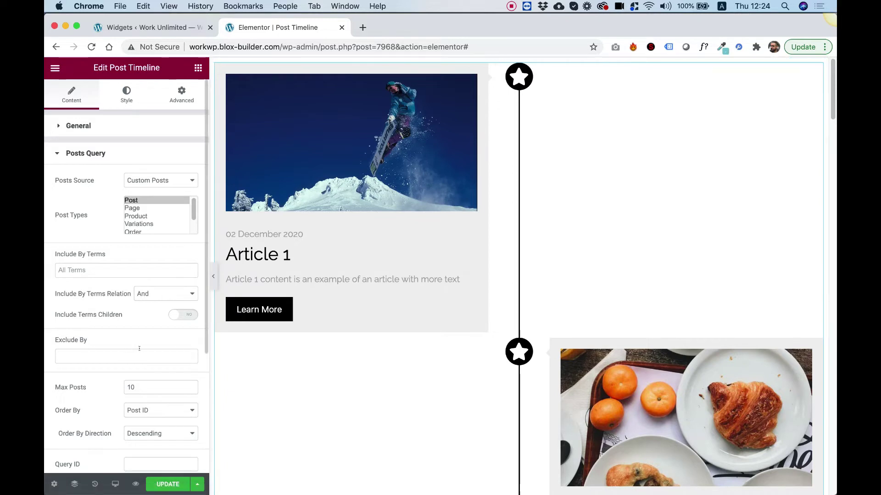
pyautogui.doubleClick(138, 385)
pyautogui.write('5')
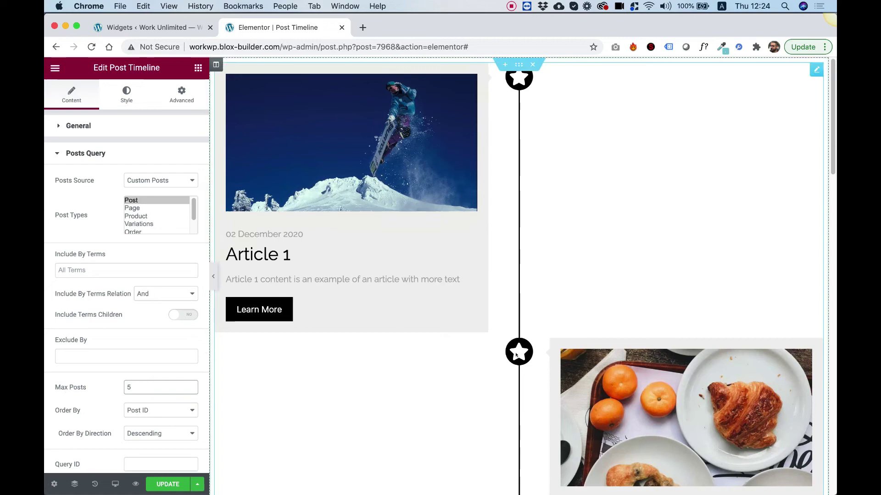
pyautogui.scroll(-10, 515, 356)
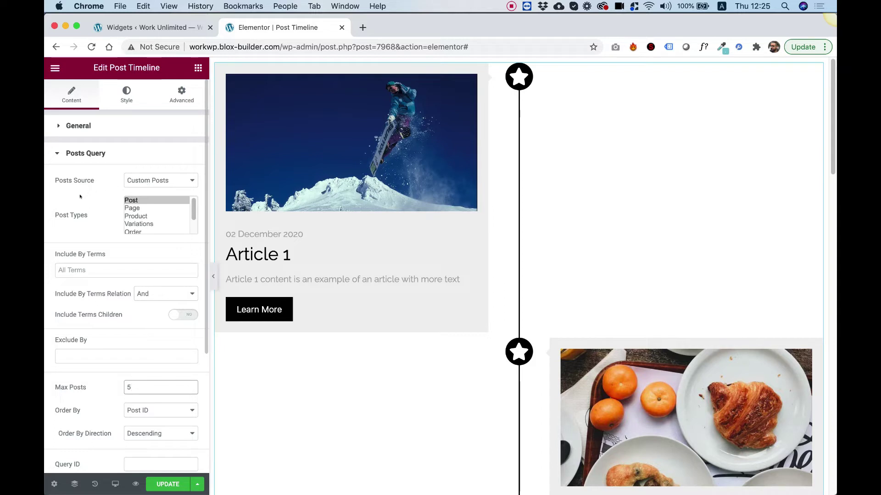
pyautogui.click(138, 180)
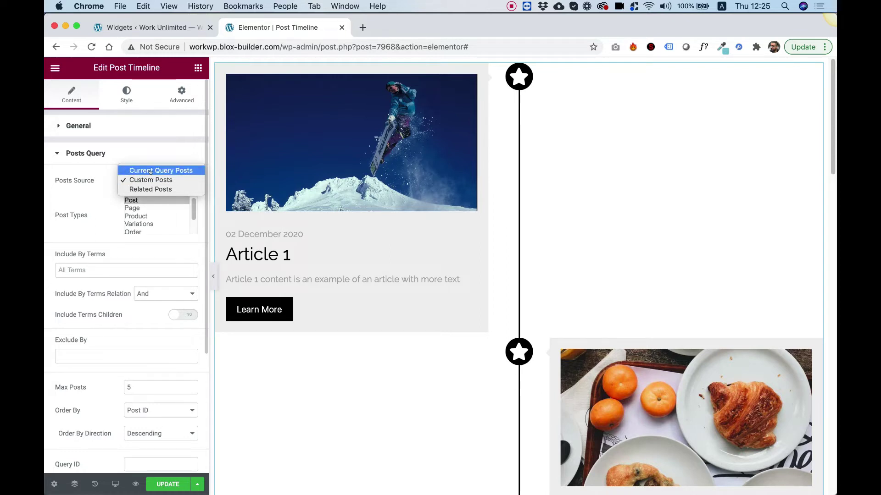
pyautogui.click(82, 196)
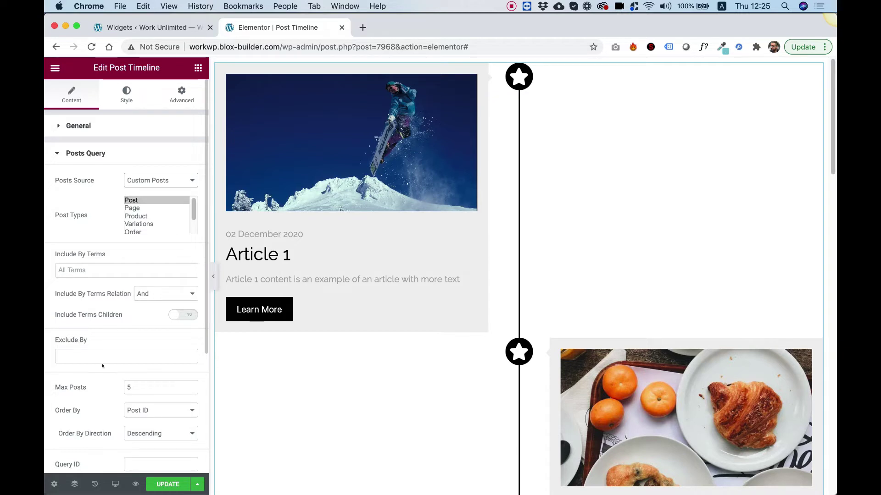
pyautogui.scroll(-1, 102, 366)
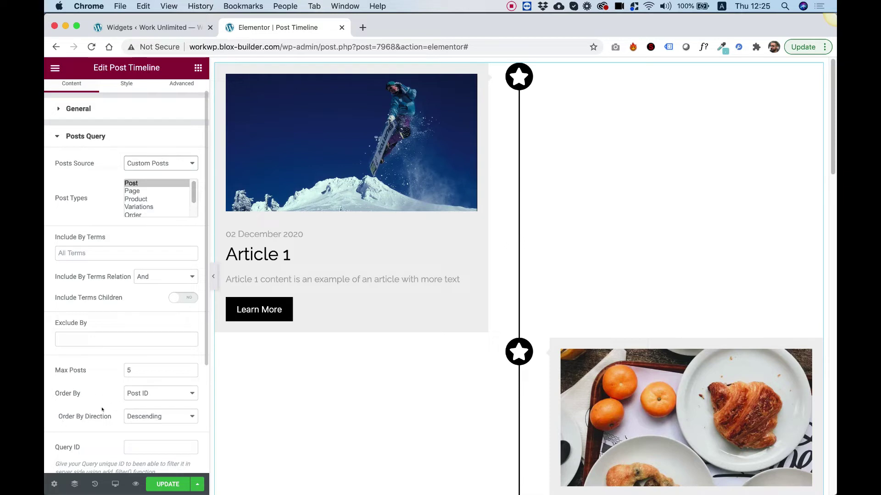
pyautogui.scroll(-1, 69, 436)
pyautogui.scroll(2, 102, 395)
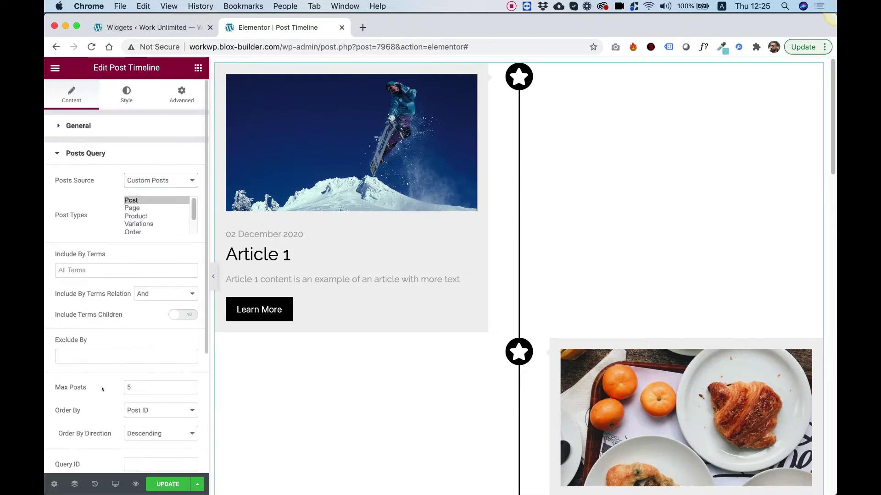
# Step: In the Style tab, set Timeline Line Width to 5 and Pointer Distance From Top to 23
pyautogui.click(124, 100)
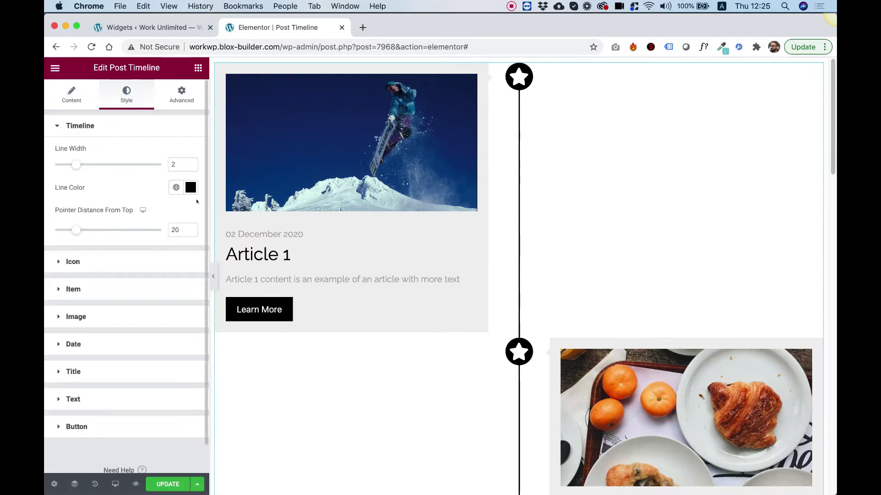
pyautogui.moveTo(76, 164); pyautogui.dragTo(106, 158)
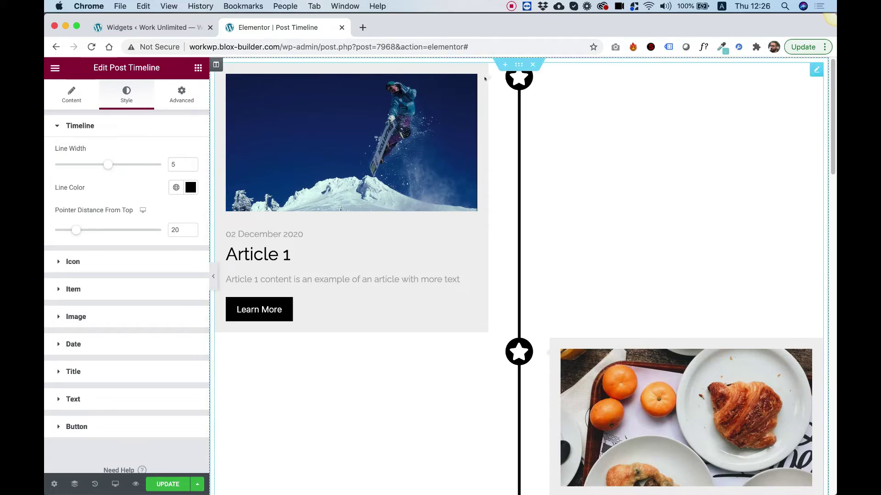
pyautogui.moveTo(74, 228)
pyautogui.mouseDown()
pyautogui.moveTo(100, 229)
pyautogui.moveTo(77, 224)
pyautogui.mouseUp()
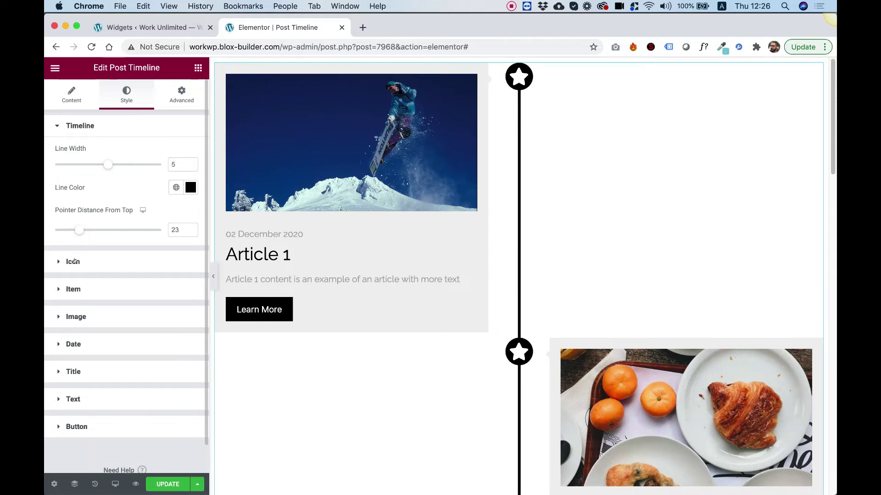
# Step: In the Icon style section, set Bullet Size to 60 and Bullet Icon Size to 17
pyautogui.click(73, 262)
pyautogui.moveTo(93, 199); pyautogui.dragTo(107, 198)
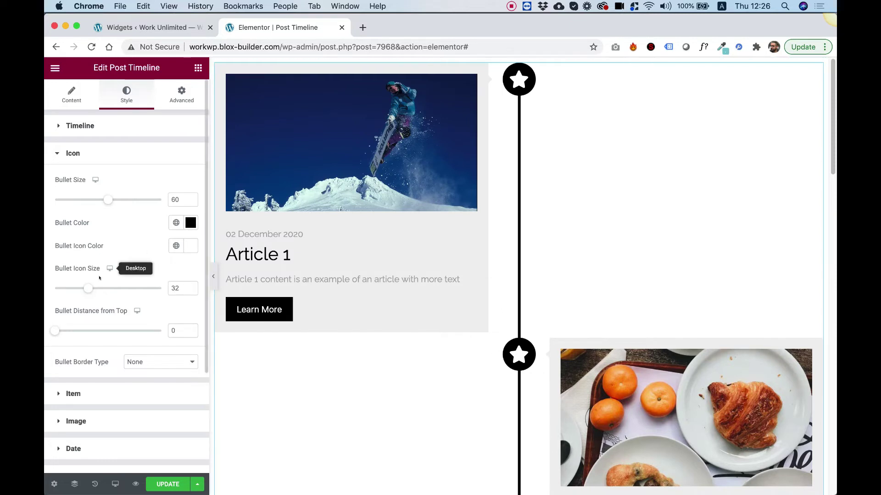
pyautogui.moveTo(88, 288); pyautogui.dragTo(70, 288)
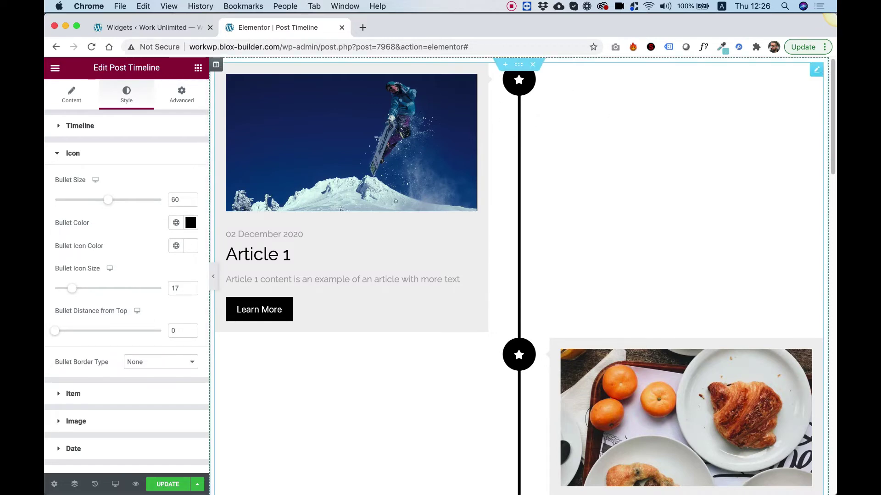
# Step: Set the timeline item background colour to pale grey
pyautogui.click(81, 392)
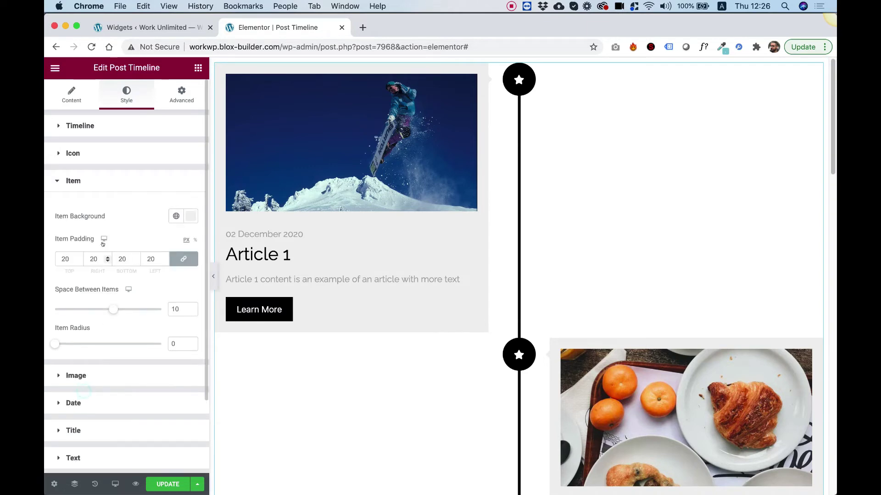
pyautogui.click(191, 216)
pyautogui.click(110, 276)
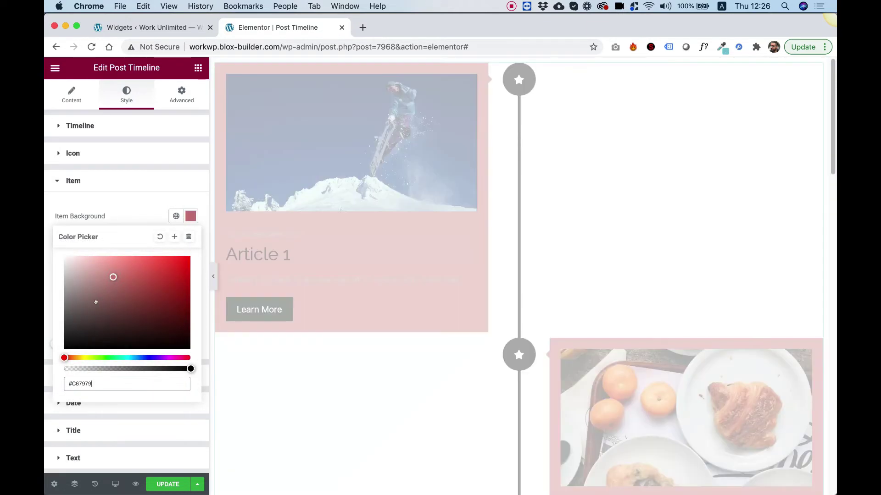
pyautogui.moveTo(75, 277); pyautogui.dragTo(62, 259)
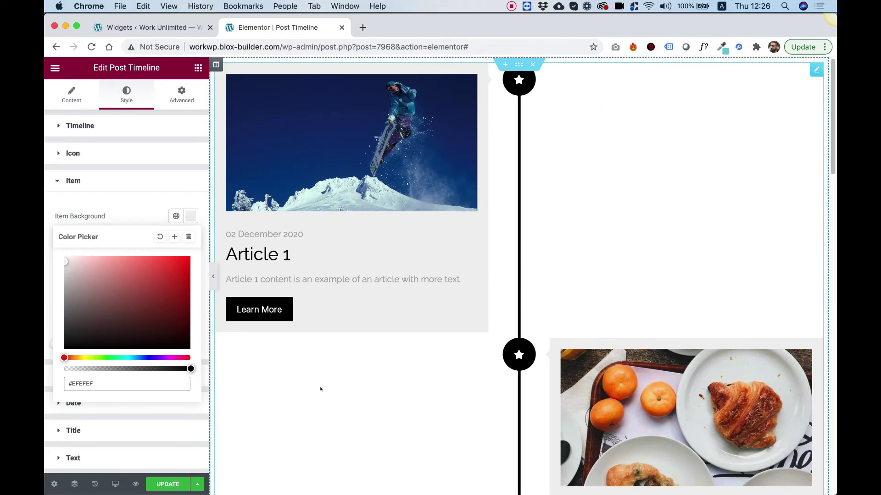
pyautogui.click(112, 207)
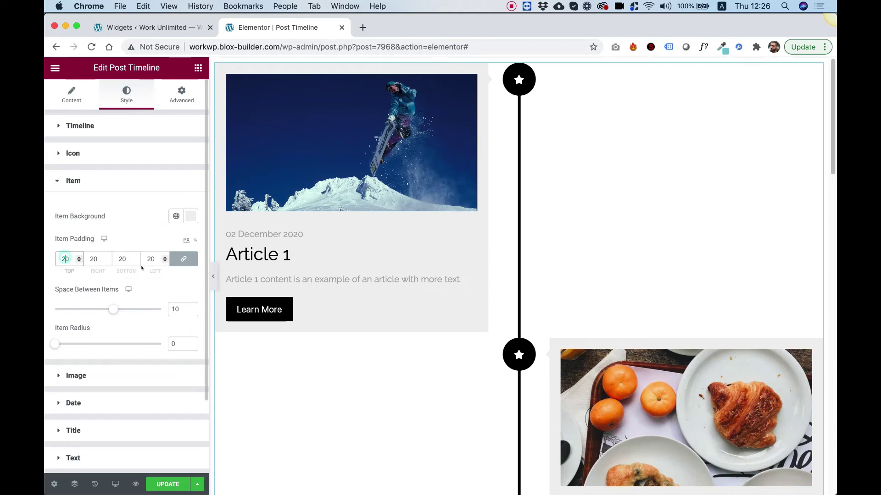
# Step: Set Item Padding to 30, Space Between Items to -17 and Item Radius to 23
pyautogui.press('Up')
pyautogui.press('Up')
pyautogui.press('Up')
pyautogui.press('Up')
pyautogui.press('Up')
pyautogui.press('Up')
pyautogui.press('Up')
pyautogui.press('Up')
pyautogui.press('Up')
pyautogui.press('Up')
pyautogui.press('Up')
pyautogui.press('Up')
pyautogui.press('Up')
pyautogui.press('Up')
pyautogui.press('Up')
pyautogui.press('Up')
pyautogui.press('Up')
pyautogui.press('Up')
pyautogui.press('Up')
pyautogui.press('Up')
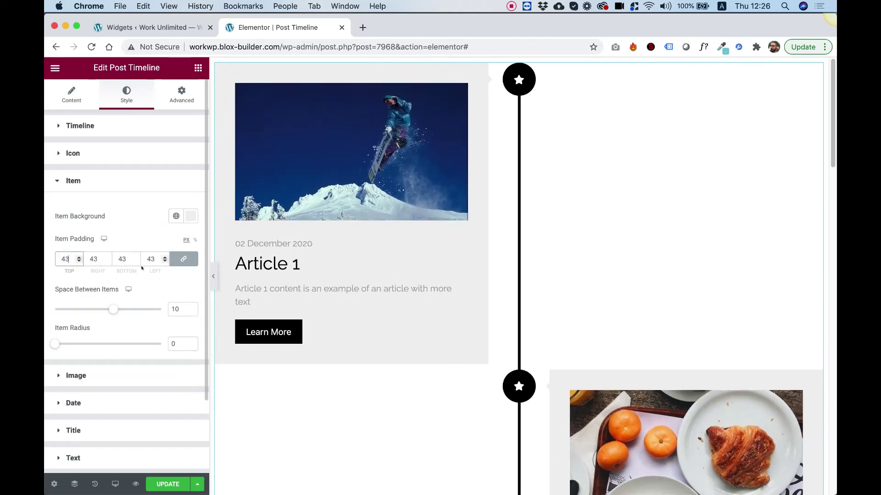
pyautogui.press('Down')
pyautogui.press('Down')
pyautogui.press('Down')
pyautogui.press('Down')
pyautogui.press('Down')
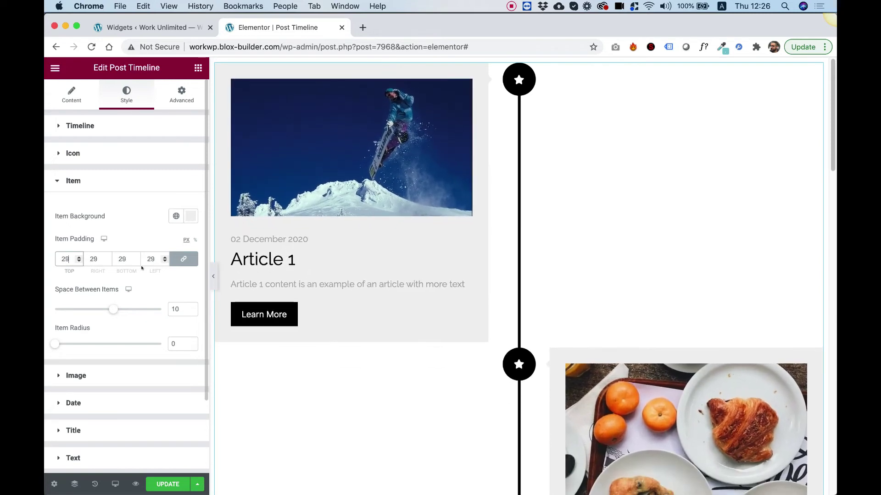
pyautogui.press('Down')
pyautogui.press('Down')
pyautogui.press('Down')
pyautogui.press('Down')
pyautogui.press('Down')
pyautogui.press('Down')
pyautogui.press('Down')
pyautogui.press('Down')
pyautogui.press('Down')
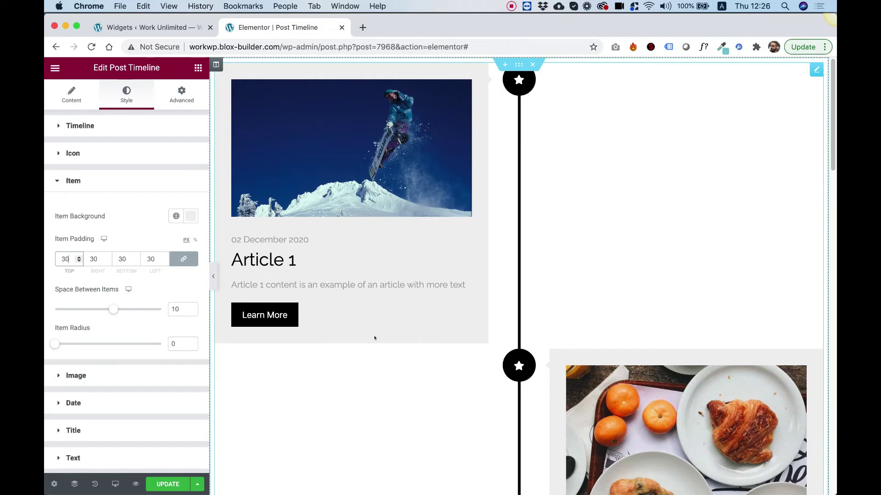
pyautogui.moveTo(113, 310); pyautogui.dragTo(152, 307)
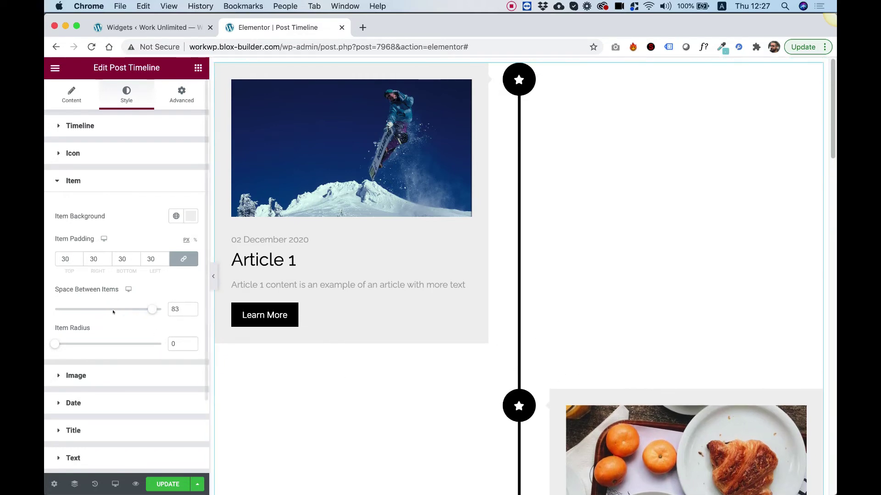
pyautogui.moveTo(152, 309); pyautogui.dragTo(99, 305)
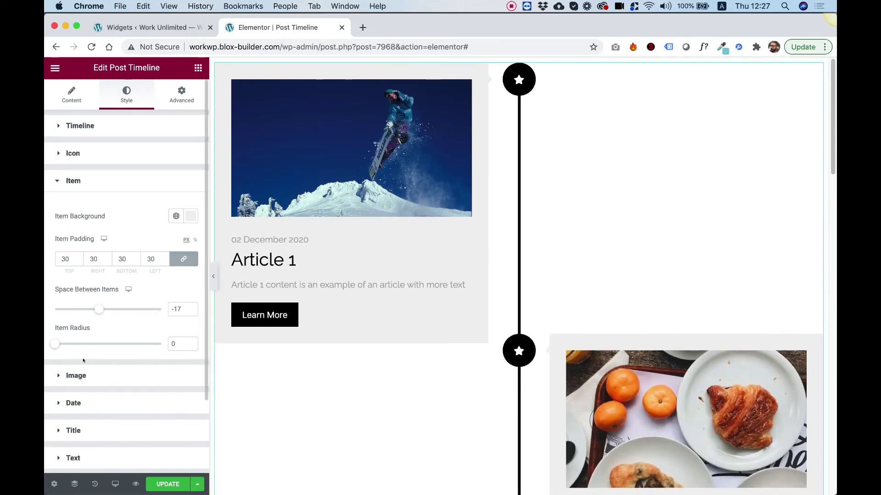
pyautogui.moveTo(54, 343); pyautogui.dragTo(79, 344)
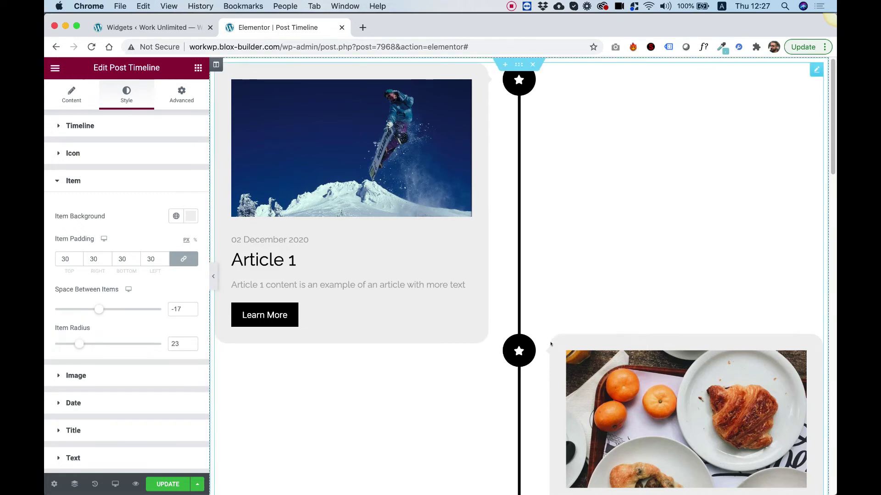
# Step: Set the post Image Height to 300 and Image Radius to 29
pyautogui.click(77, 375)
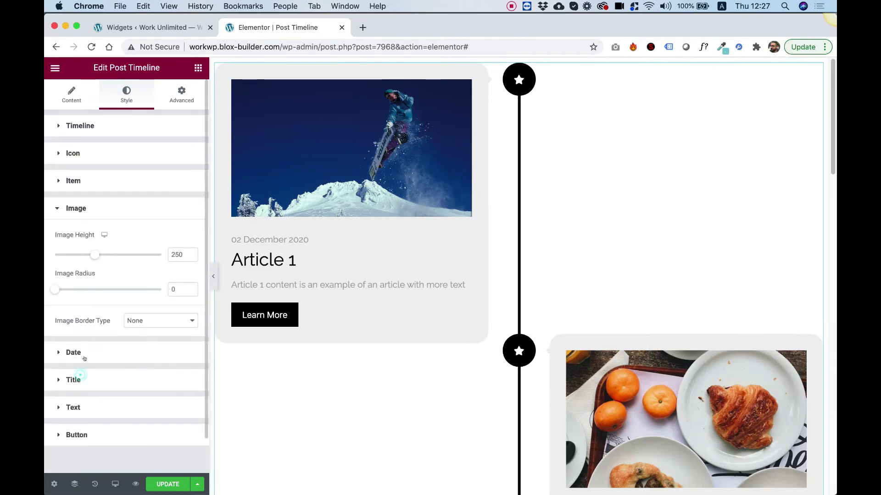
pyautogui.moveTo(94, 255); pyautogui.dragTo(108, 255)
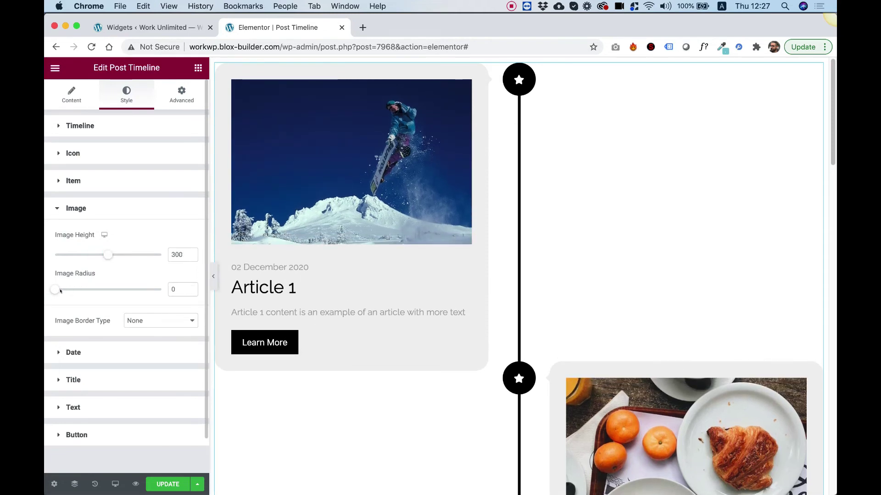
pyautogui.moveTo(60, 289); pyautogui.dragTo(85, 290)
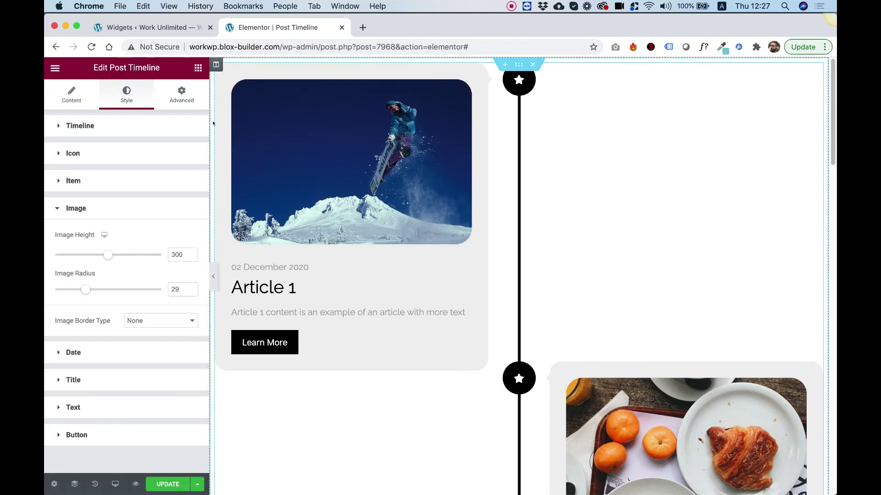
# Step: Reduce the Date Spacing below each date to 18
pyautogui.click(83, 356)
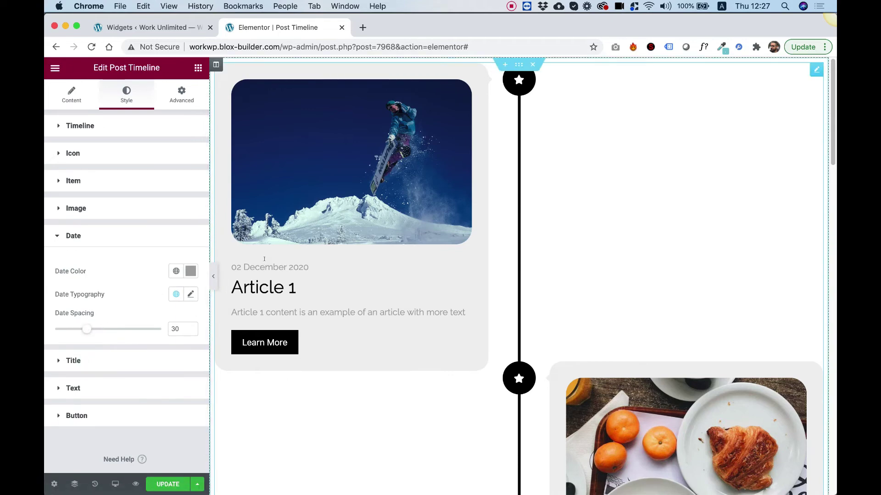
pyautogui.moveTo(86, 329)
pyautogui.mouseDown()
pyautogui.moveTo(64, 327)
pyautogui.moveTo(93, 328)
pyautogui.moveTo(74, 324)
pyautogui.mouseUp()
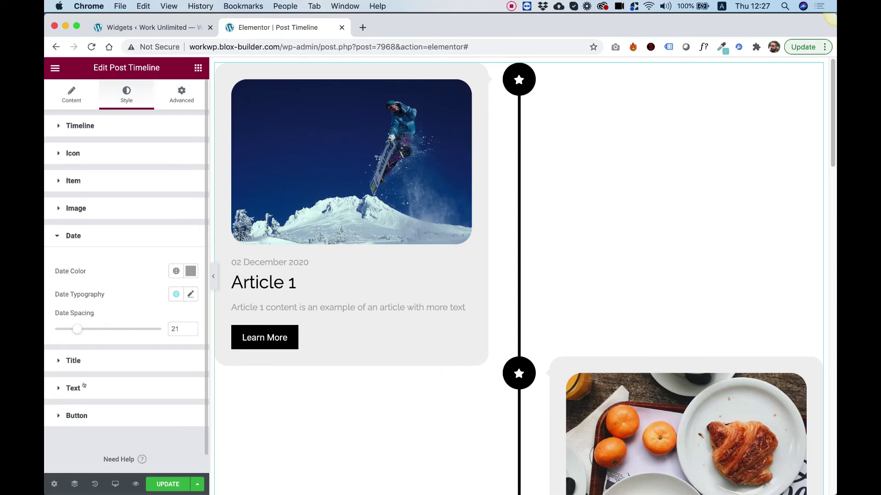
pyautogui.moveTo(79, 325)
pyautogui.mouseDown()
pyautogui.moveTo(94, 328)
pyautogui.moveTo(71, 329)
pyautogui.mouseUp()
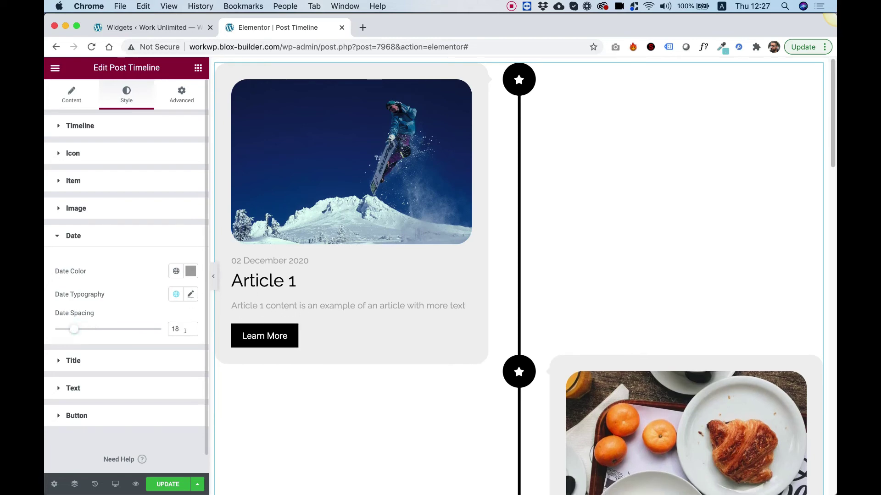
# Step: Set title typography to Uppercase, weight 700 and letter spacing 3.4
pyautogui.click(89, 362)
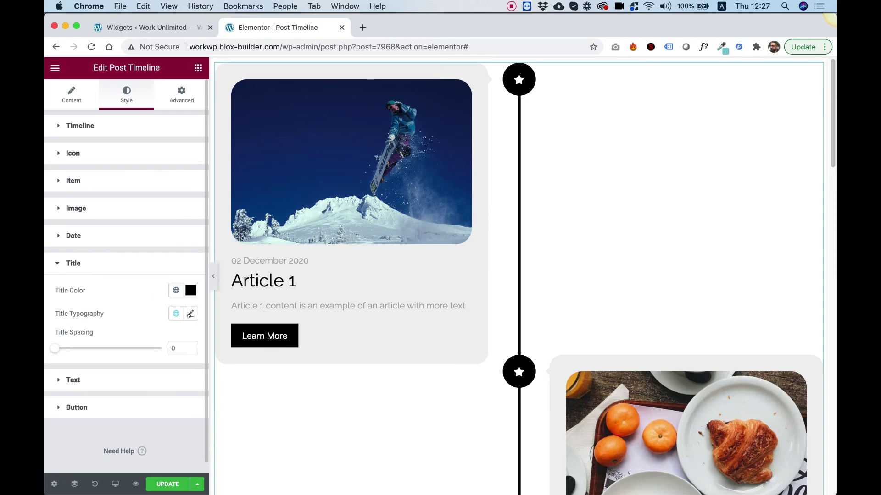
pyautogui.click(190, 313)
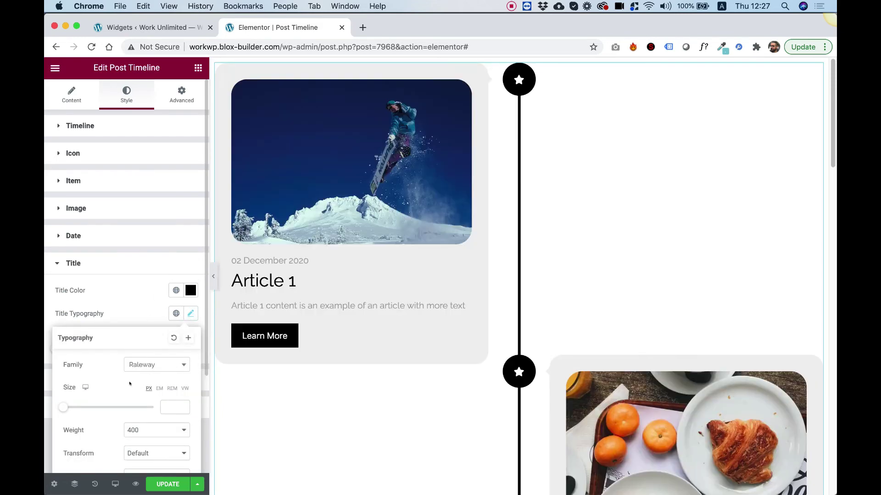
pyautogui.scroll(-2, 124, 404)
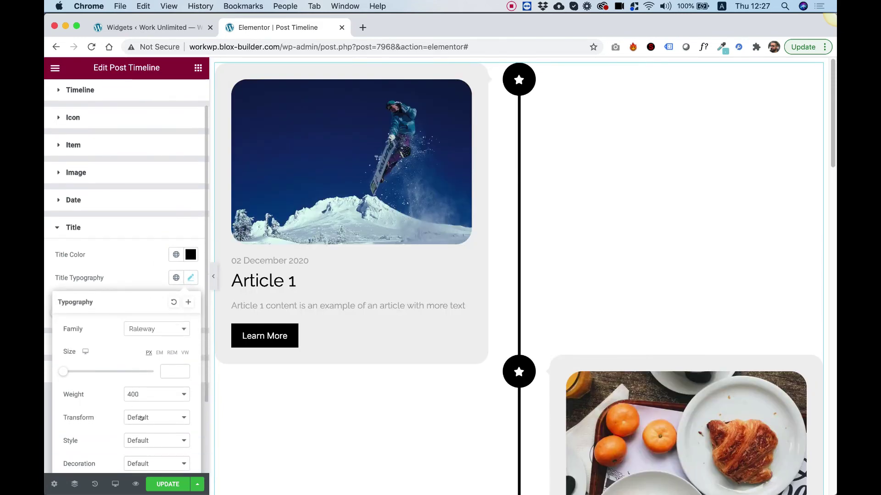
pyautogui.click(141, 418)
pyautogui.click(142, 422)
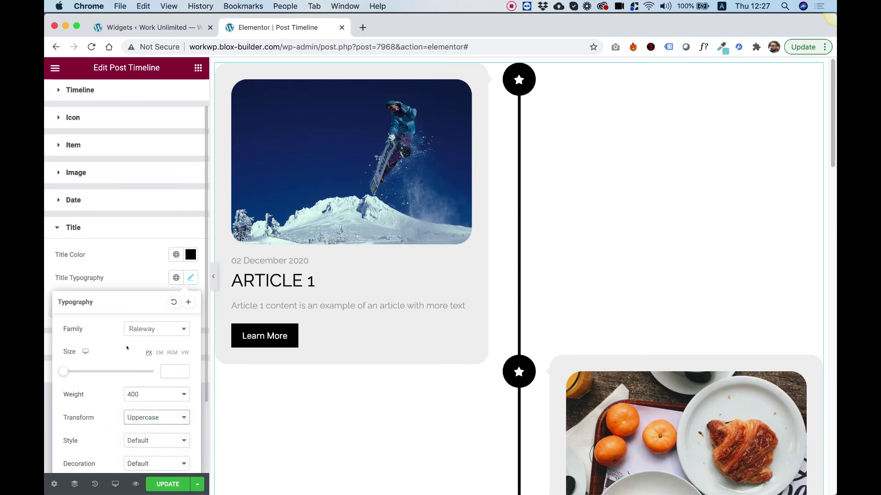
pyautogui.click(136, 394)
pyautogui.click(135, 421)
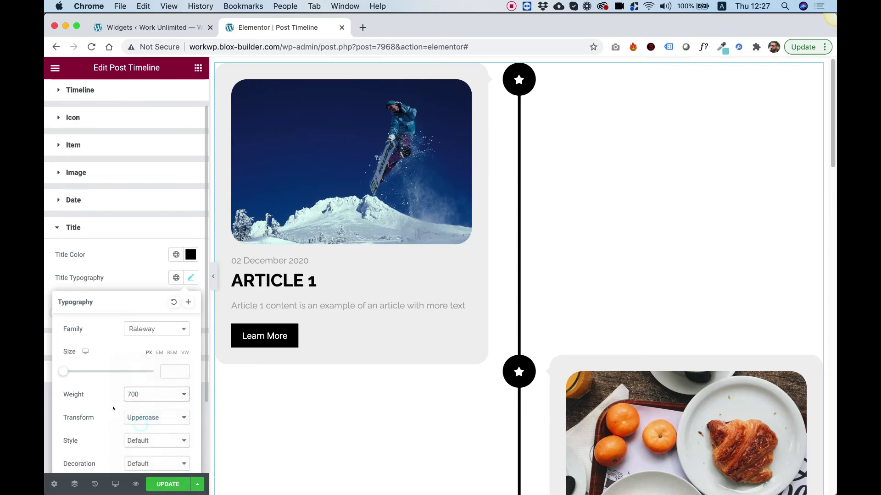
pyautogui.scroll(-5, 92, 395)
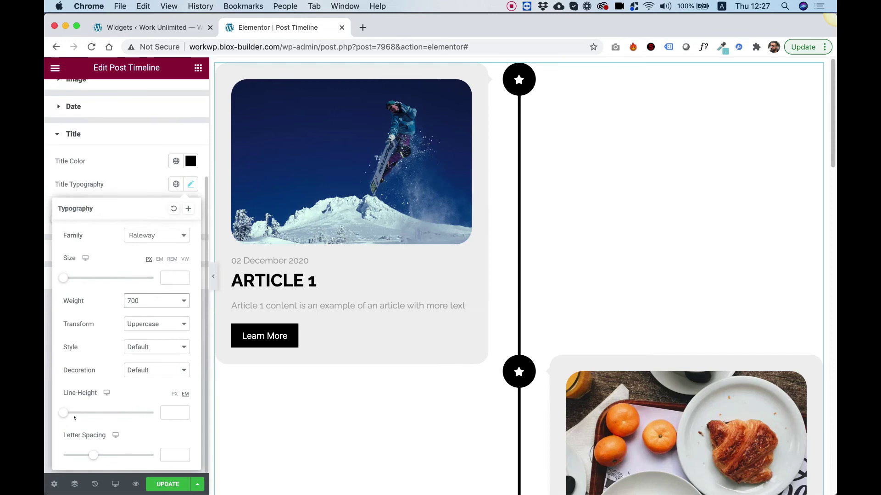
pyautogui.moveTo(92, 454); pyautogui.dragTo(114, 454)
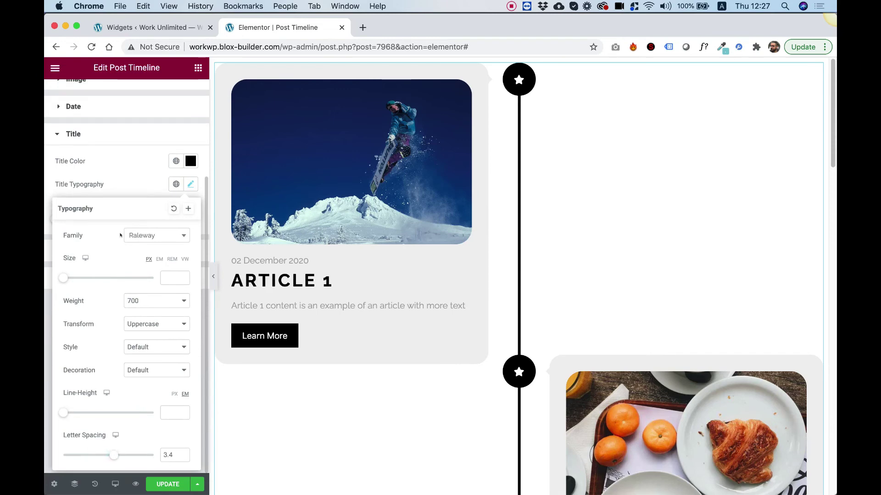
pyautogui.click(130, 181)
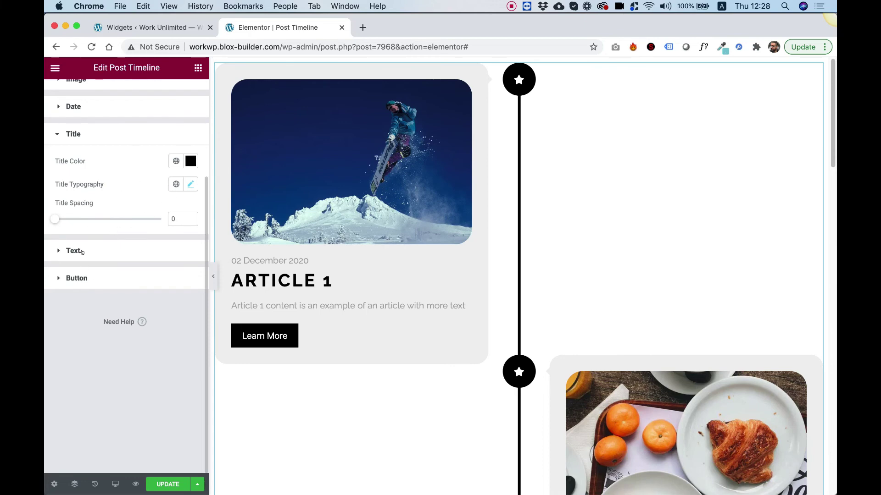
# Step: Set Button Spacing to 34 and Button Radius to 96 for the Learn More buttons
pyautogui.click(76, 278)
pyautogui.scroll(-3, 92, 302)
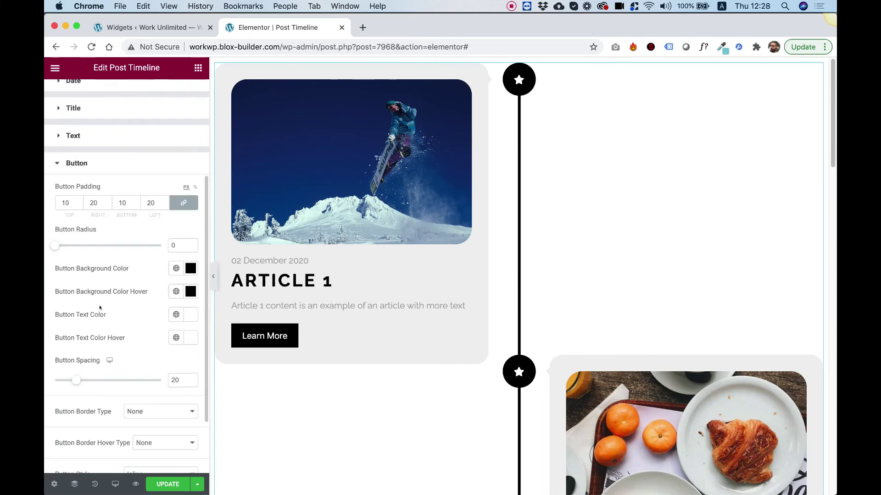
pyautogui.scroll(-2, 106, 290)
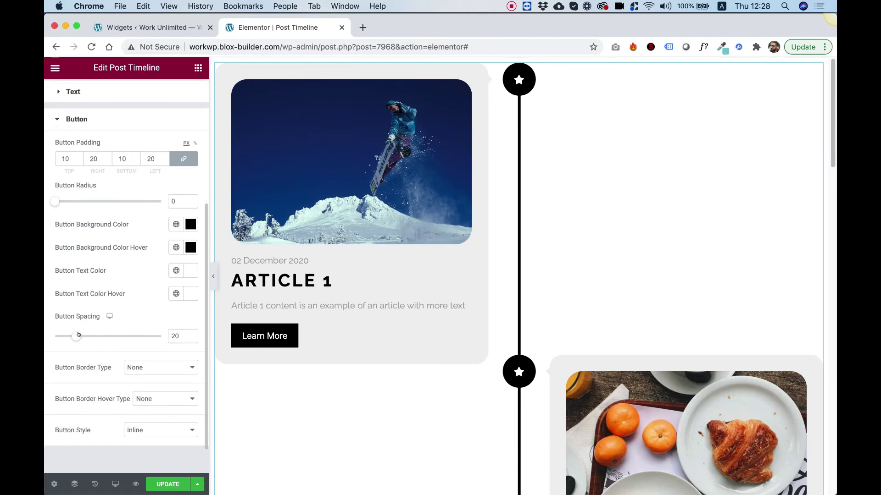
pyautogui.moveTo(78, 335); pyautogui.dragTo(91, 334)
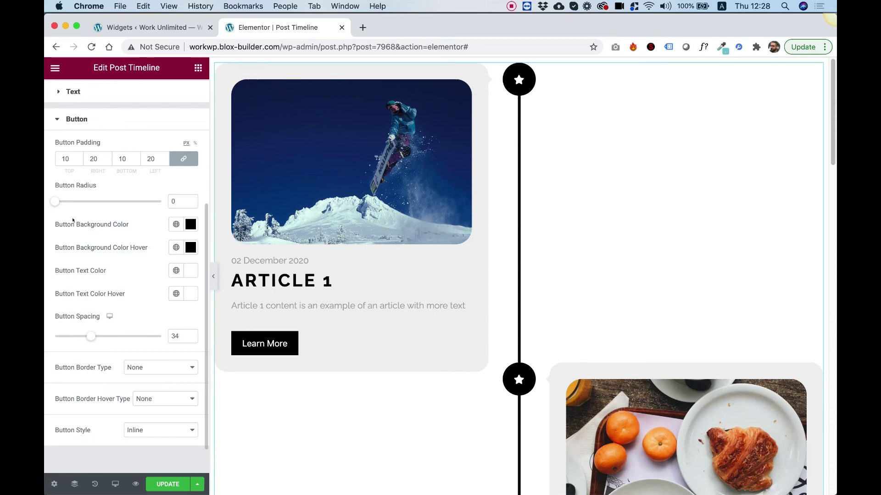
pyautogui.moveTo(55, 201); pyautogui.dragTo(157, 211)
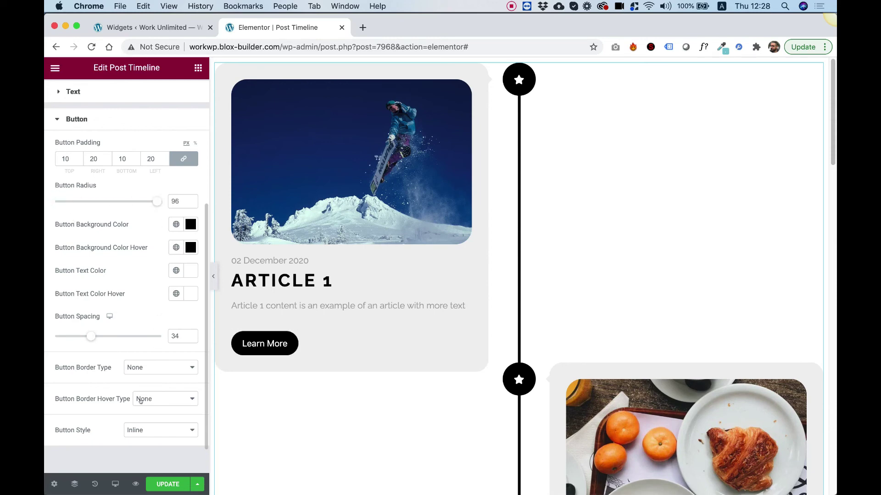
# Step: Try the Full Width button style, then revert the buttons to Inline
pyautogui.click(142, 430)
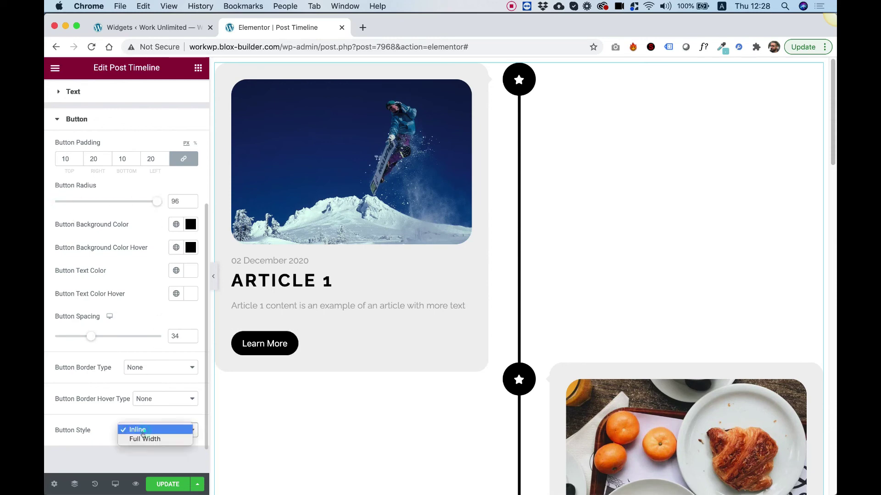
pyautogui.click(138, 439)
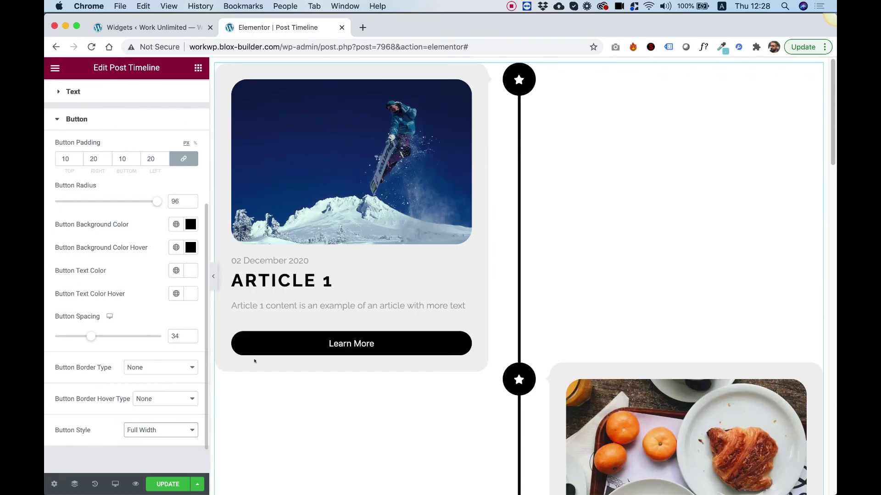
pyautogui.click(147, 429)
pyautogui.click(142, 420)
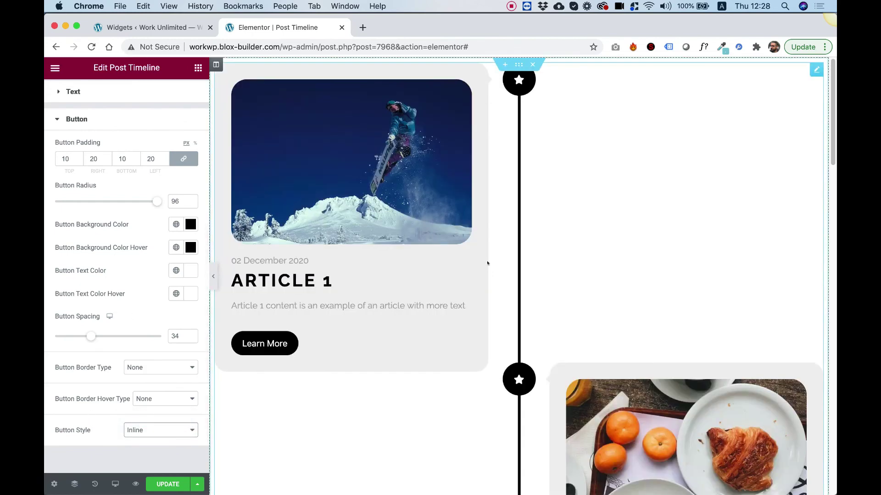
pyautogui.scroll(-10, 462, 233)
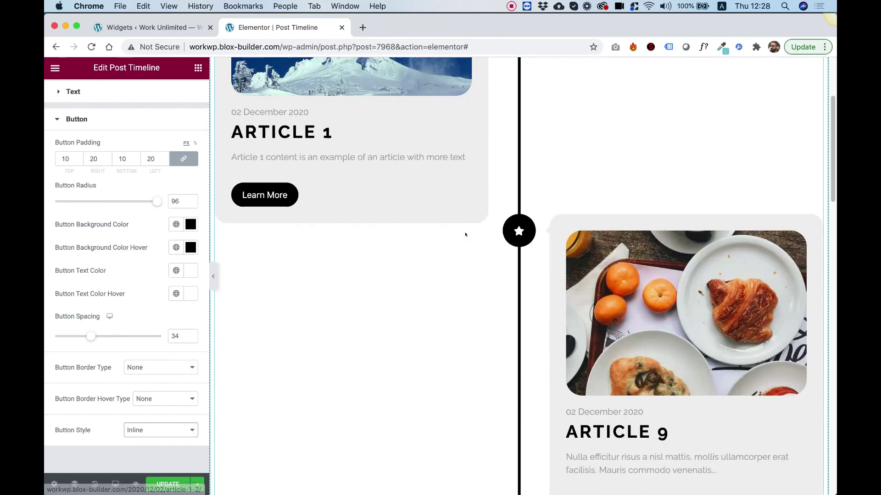
pyautogui.scroll(7, 461, 236)
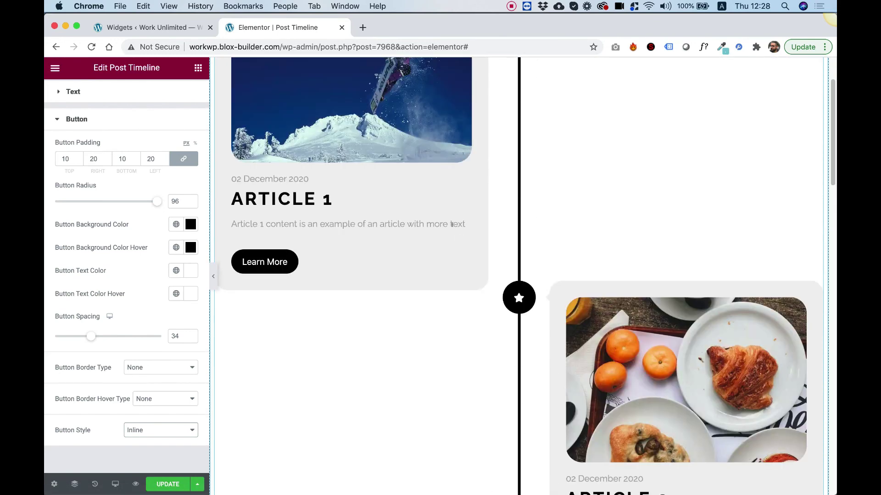
pyautogui.scroll(2, 366, 287)
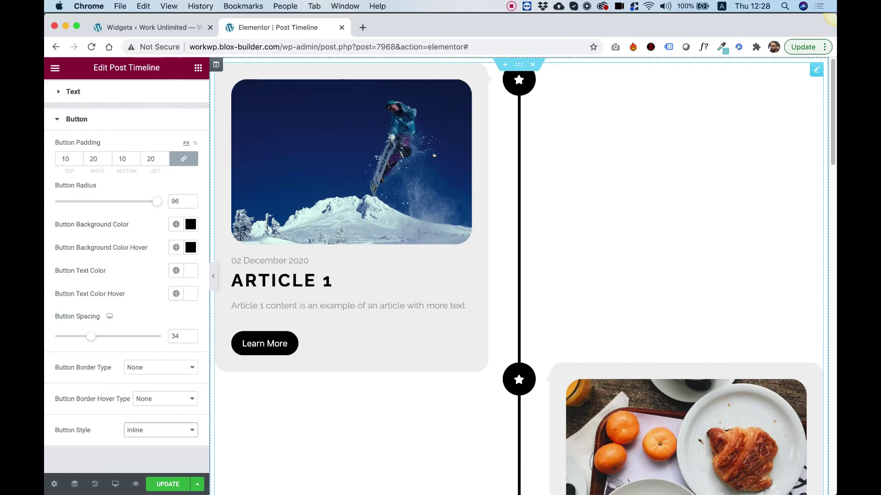